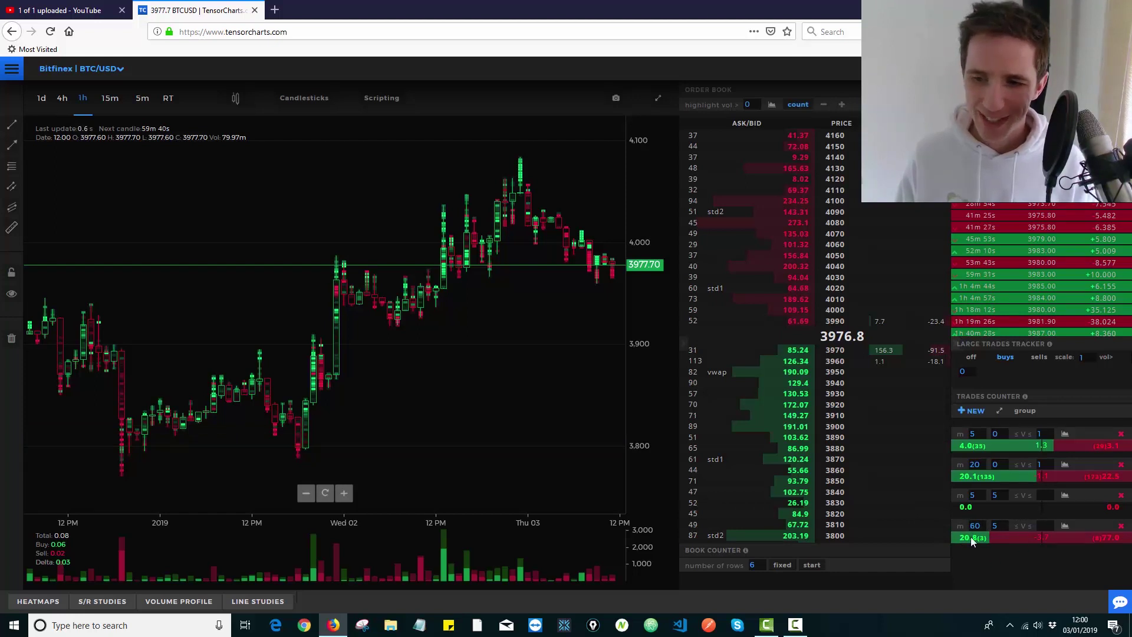
- Add the Counters Ratio pane from the 60-trade counter row, then zoom out to show early December onward
click(1064, 528)
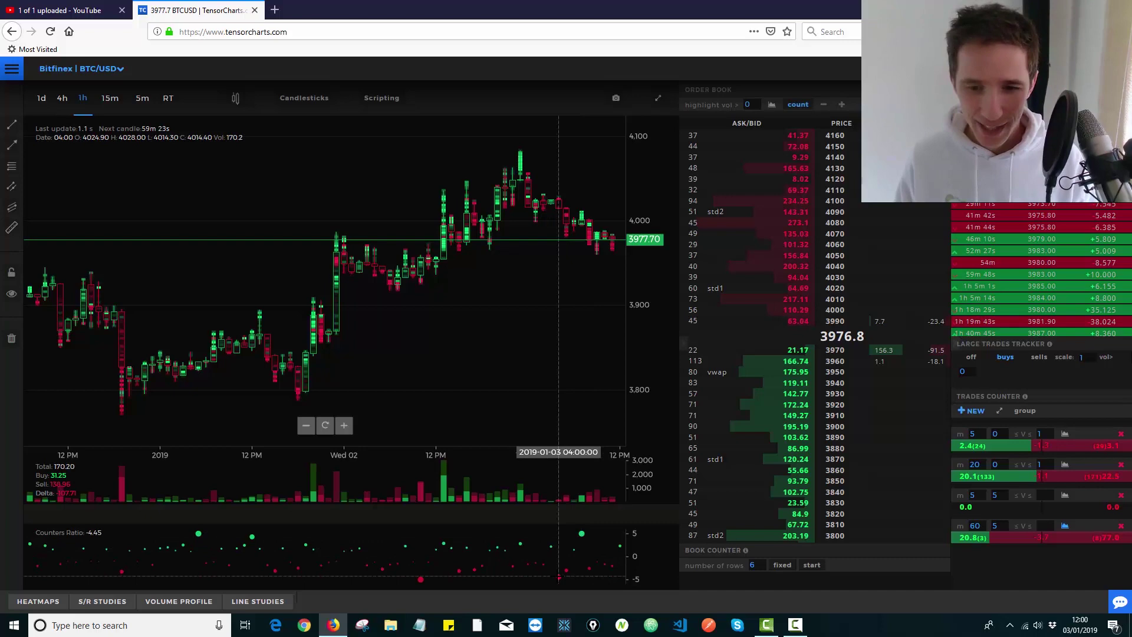
scroll(432, 354, down, 4)
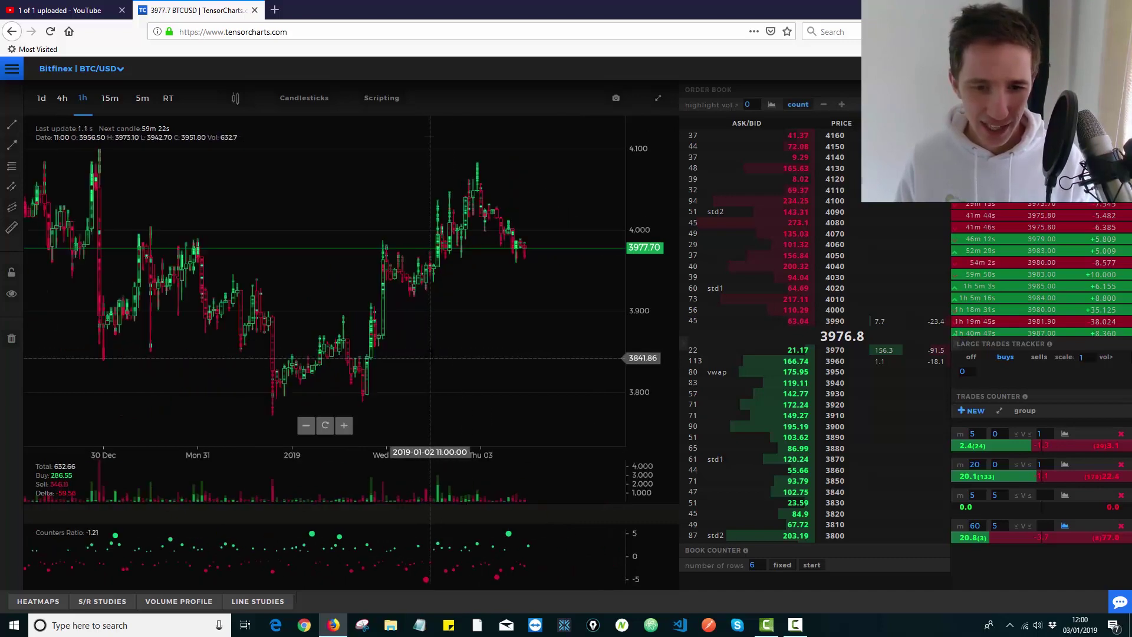
scroll(433, 353, down, 2)
scroll(342, 353, down, 3)
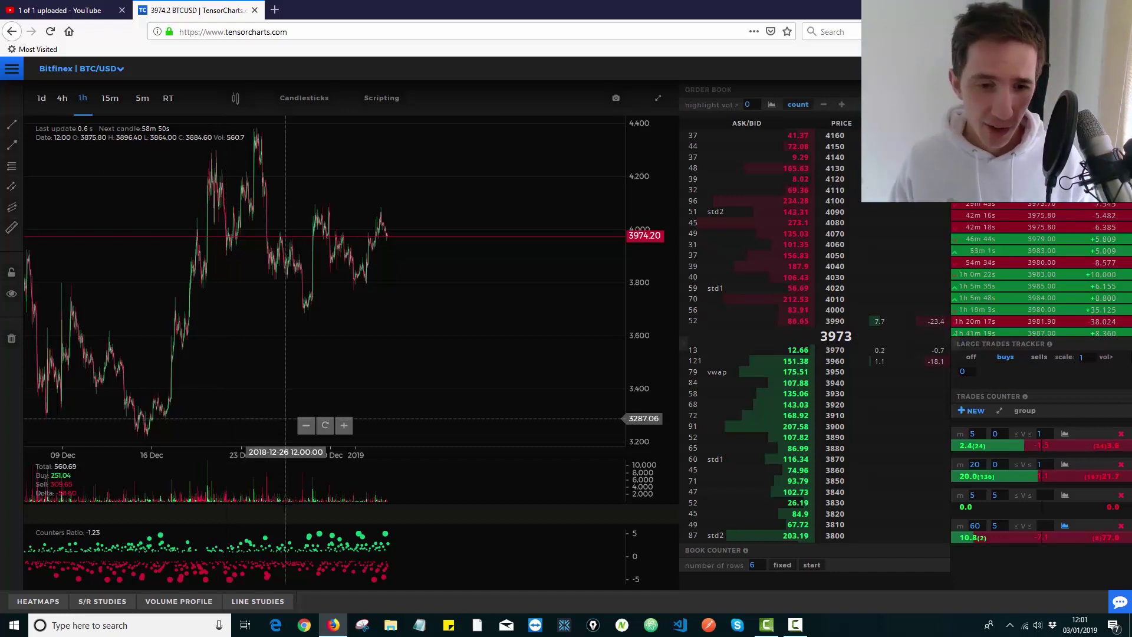
- Zoom the price chart in to about ten days of hourly candles
click(347, 430)
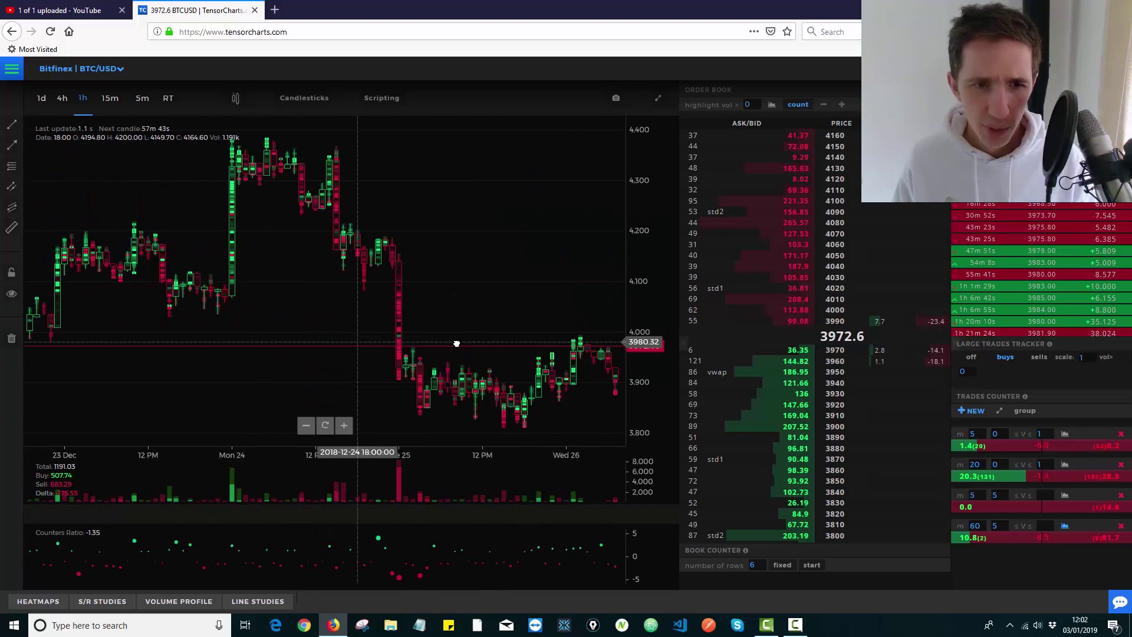
- Pan back to Thu 20 Dec, then forward so the chart shows Fri 21–23 December
drag(456, 343, 664, 342)
drag(215, 289, 498, 318)
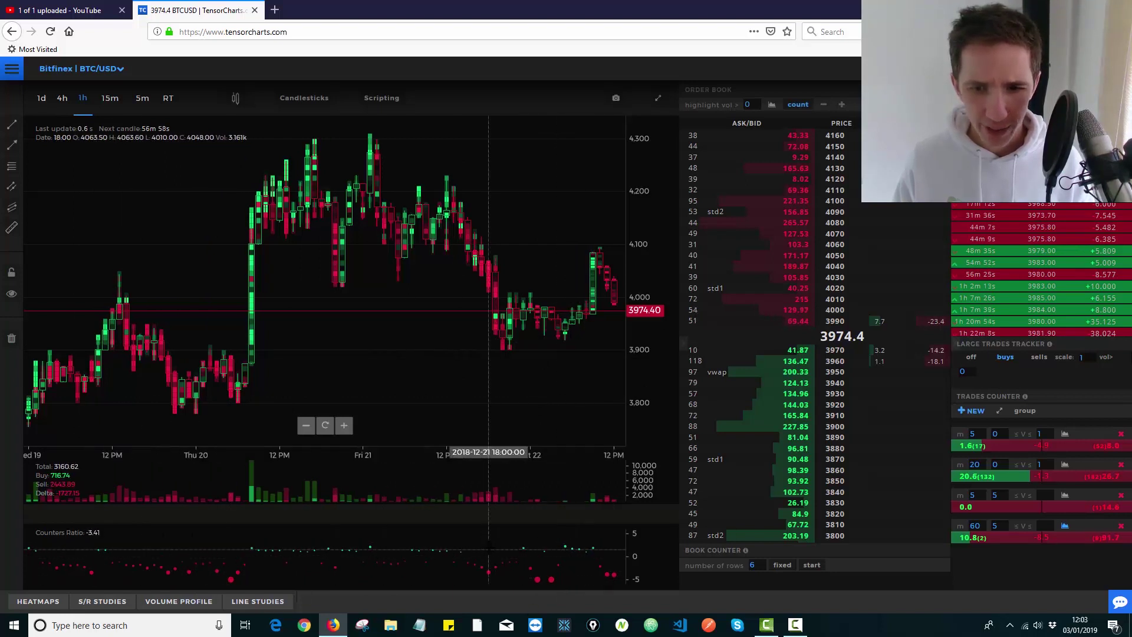
drag(590, 356, 323, 367)
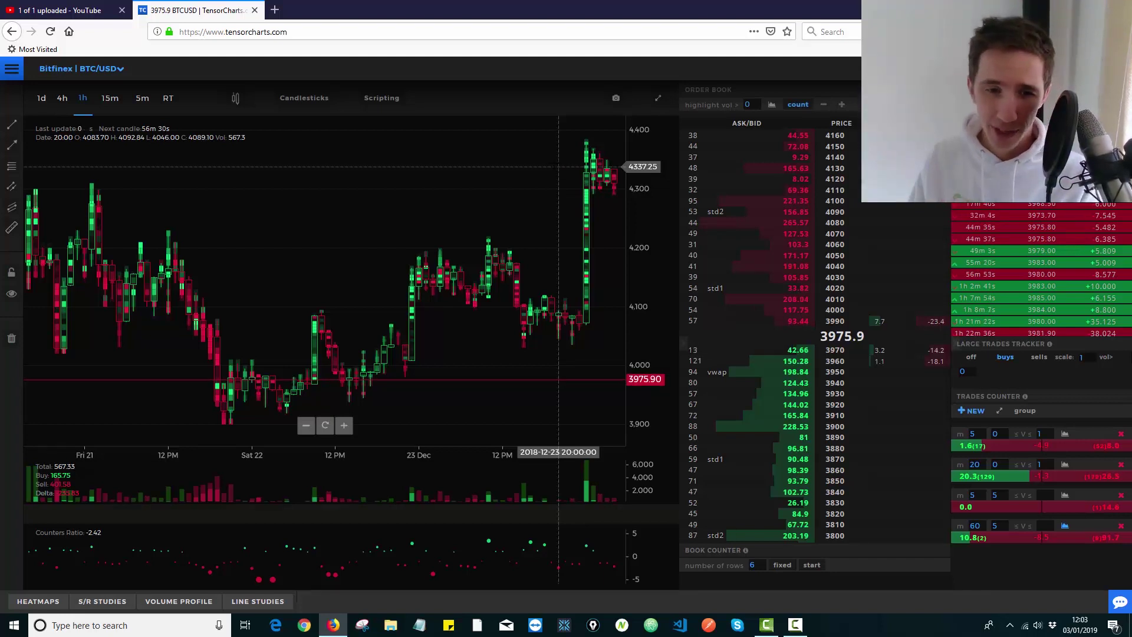
- Pan forward past Sat 22 to show Mon 24 through Thu 27 December
drag(530, 244, 247, 282)
drag(495, 316, 416, 298)
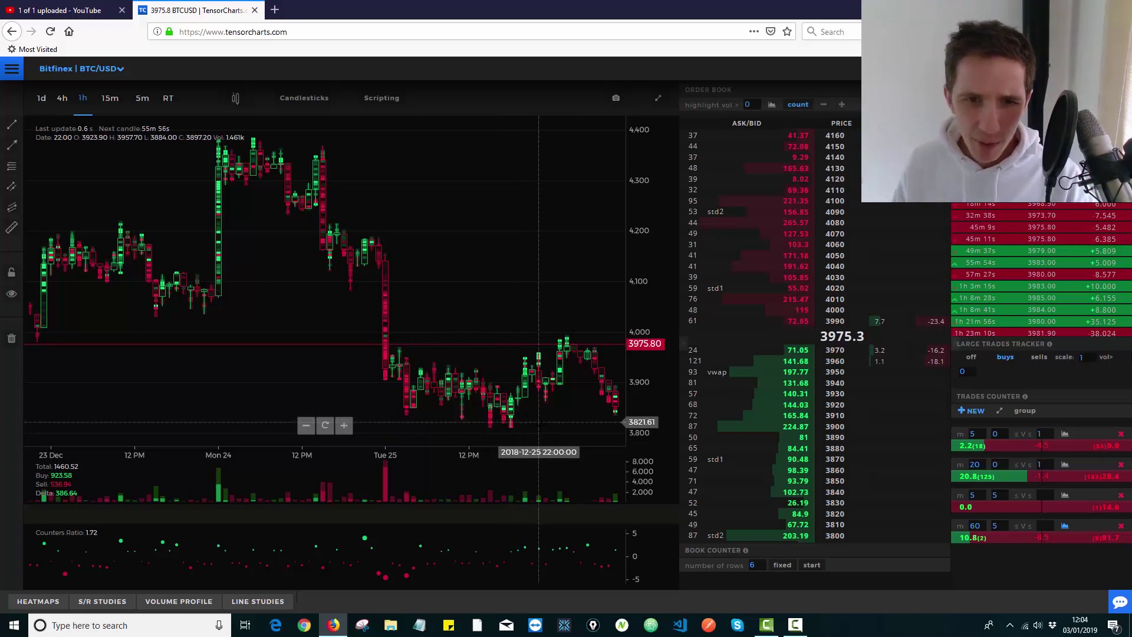
drag(535, 424, 354, 424)
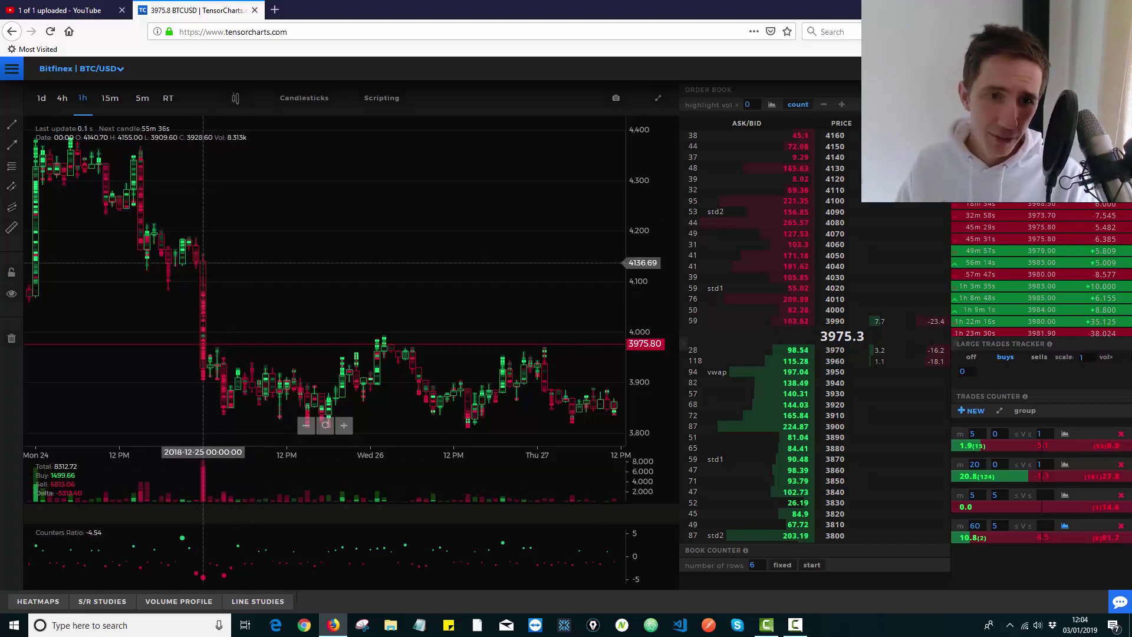
click(39, 600)
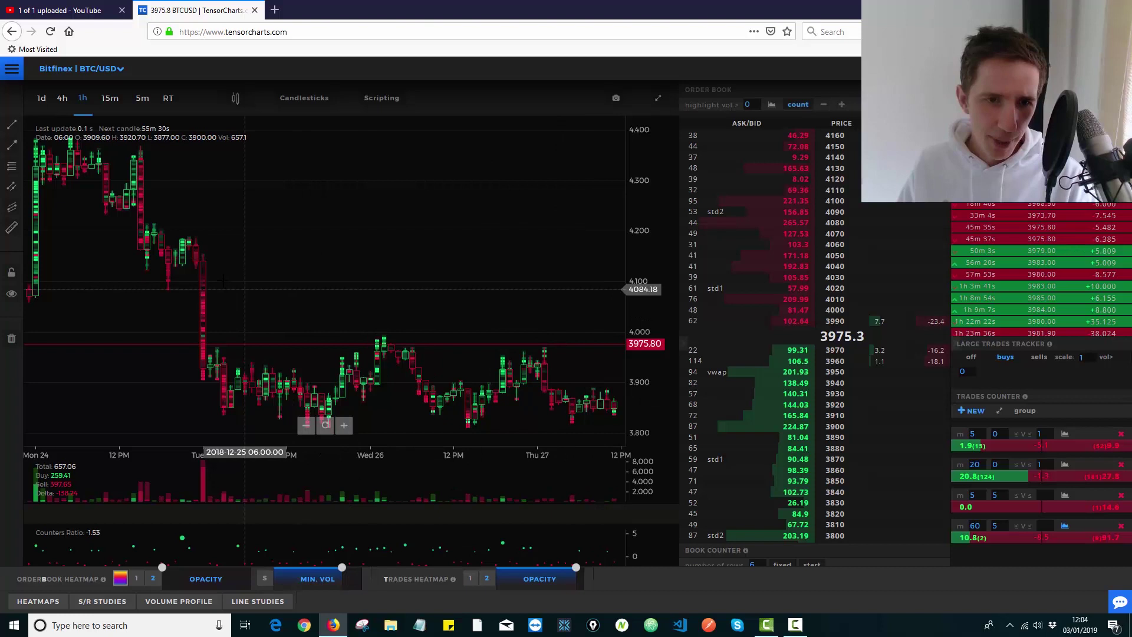
click(31, 601)
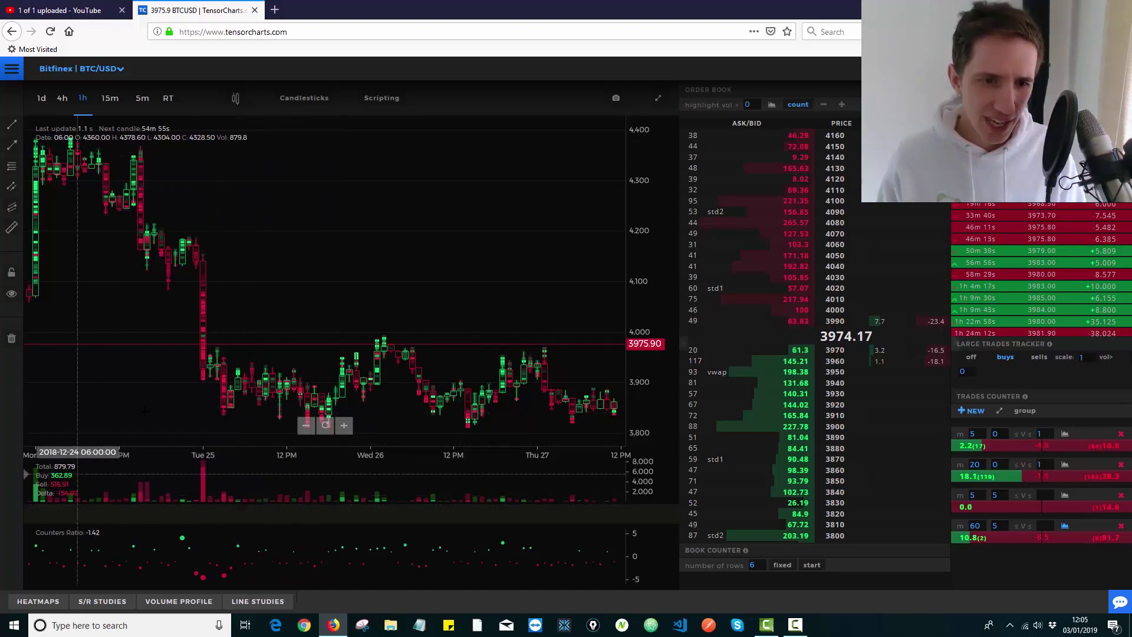
- Pan from the 23–26 Dec range forward toward Sat 29 December
drag(99, 354, 271, 224)
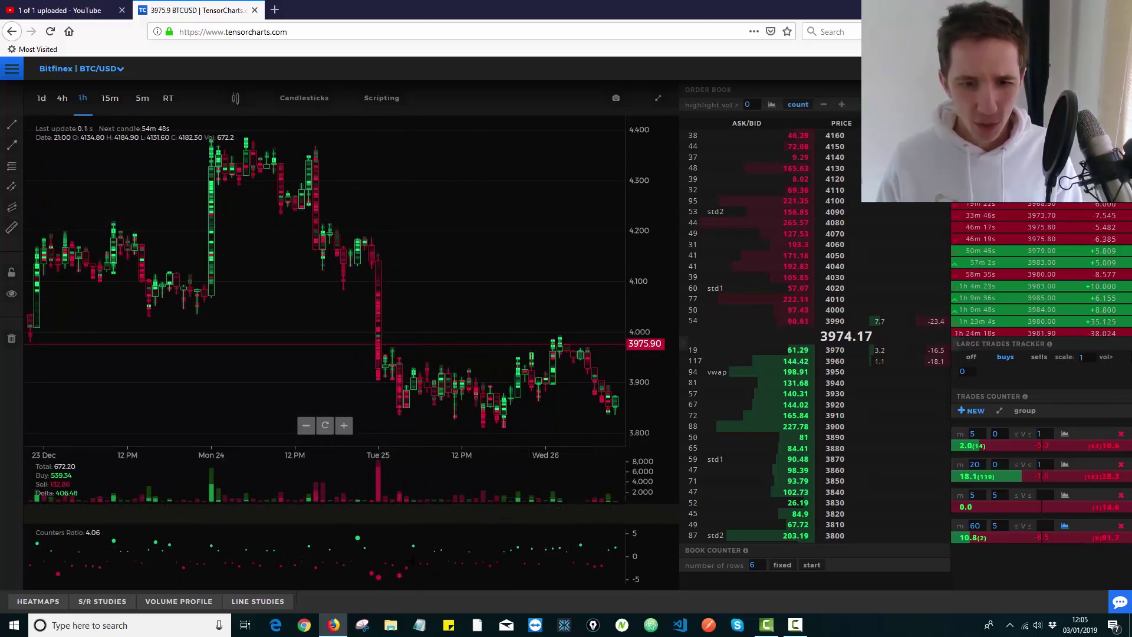
drag(496, 296, 255, 270)
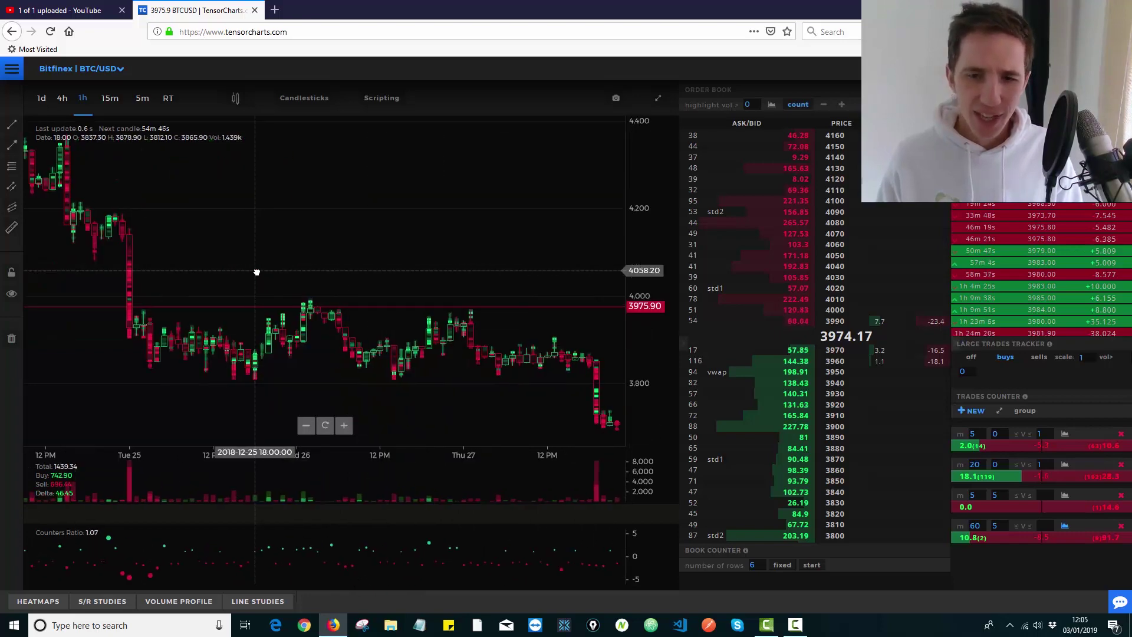
drag(442, 323, 206, 255)
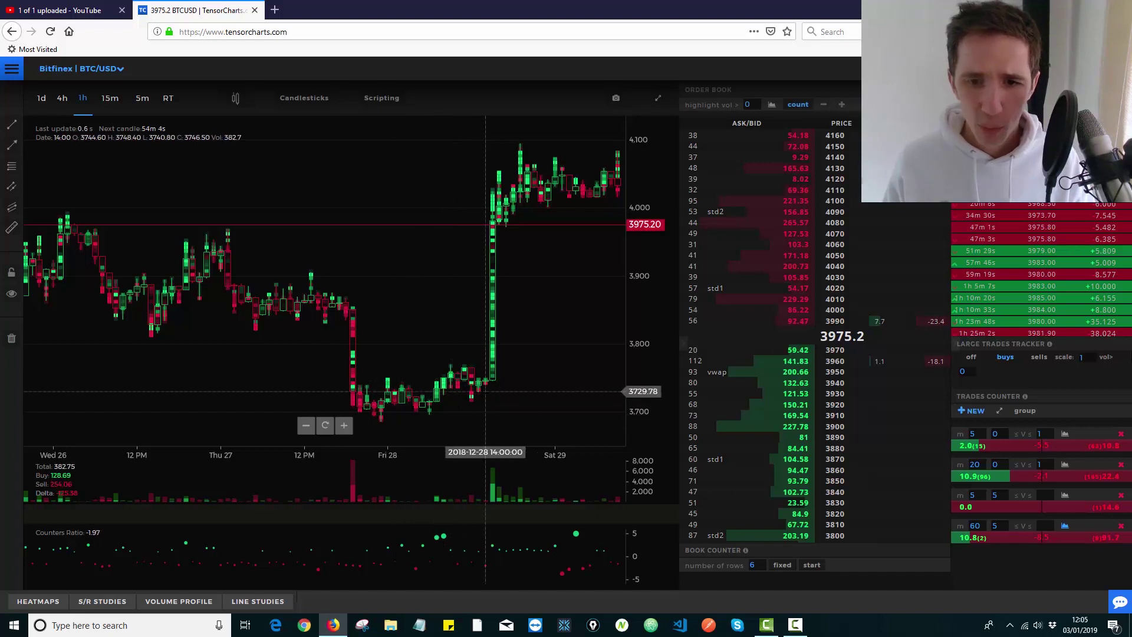
- Step through Fri 28's jump toward 4,100, ending on the Dec 29 candles
drag(436, 407, 577, 383)
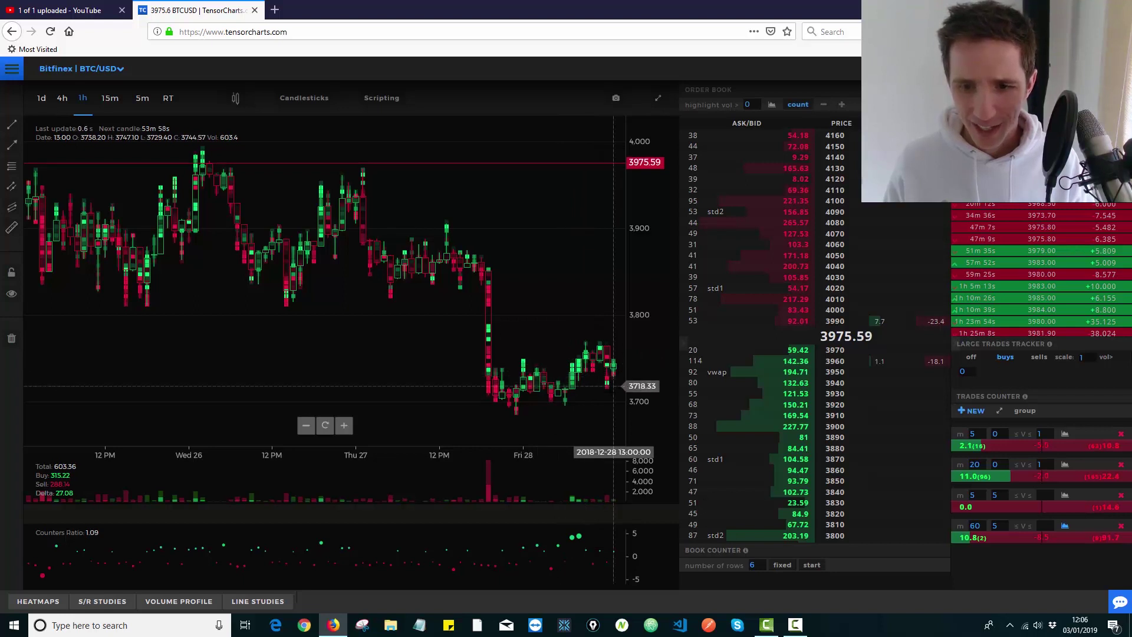
drag(564, 348, 523, 345)
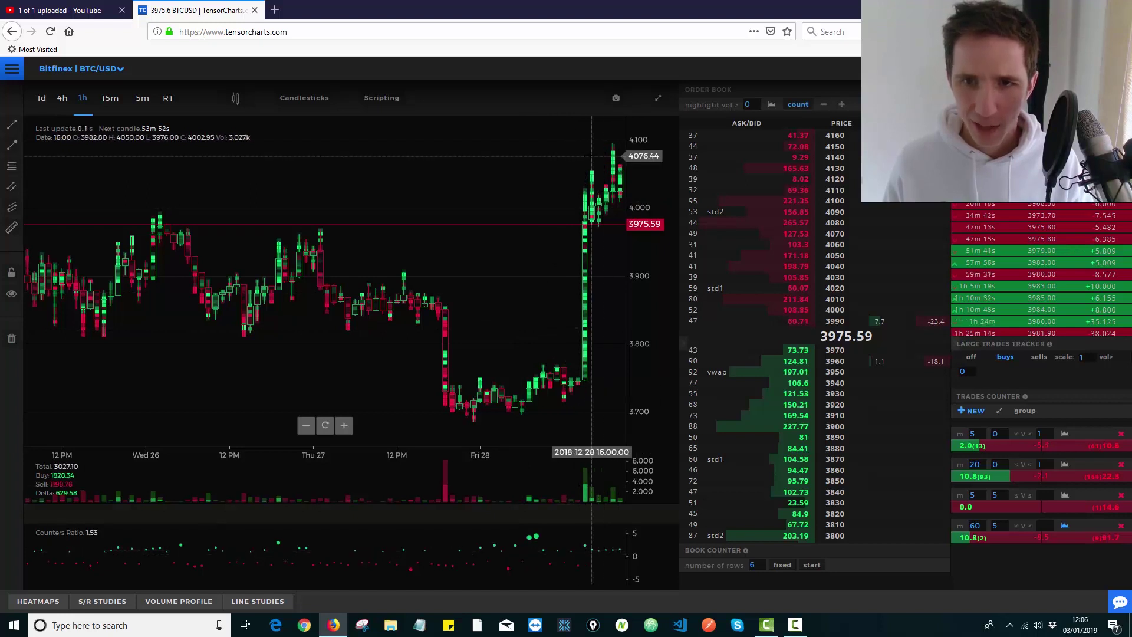
drag(591, 159, 573, 158)
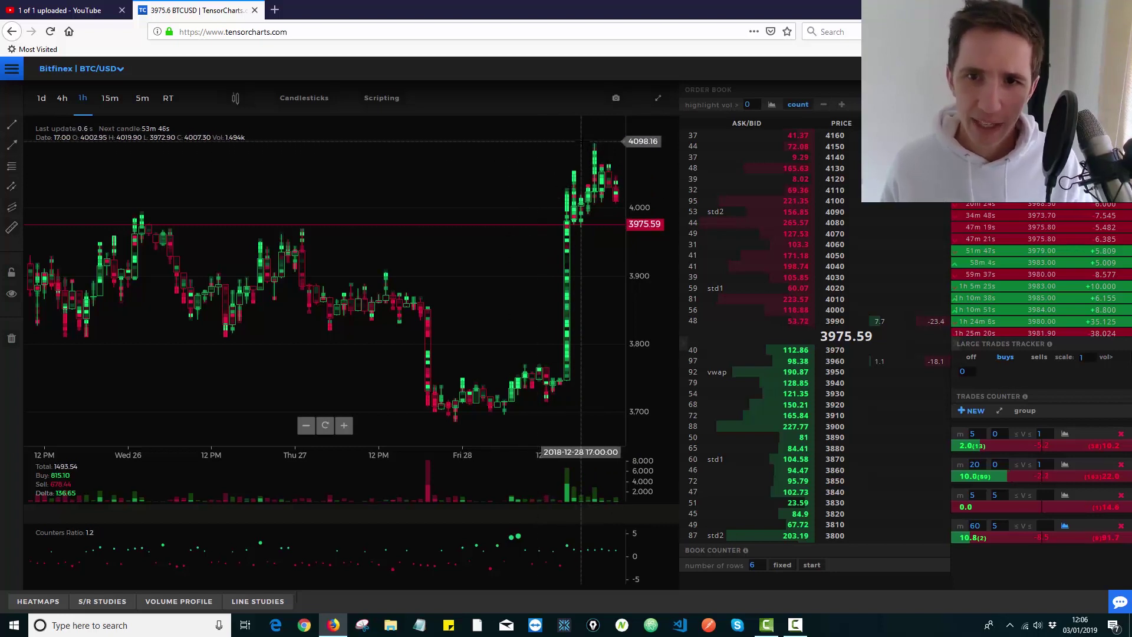
mouse_move(582, 142)
mouse_down()
mouse_move(597, 143)
mouse_move(575, 139)
mouse_up()
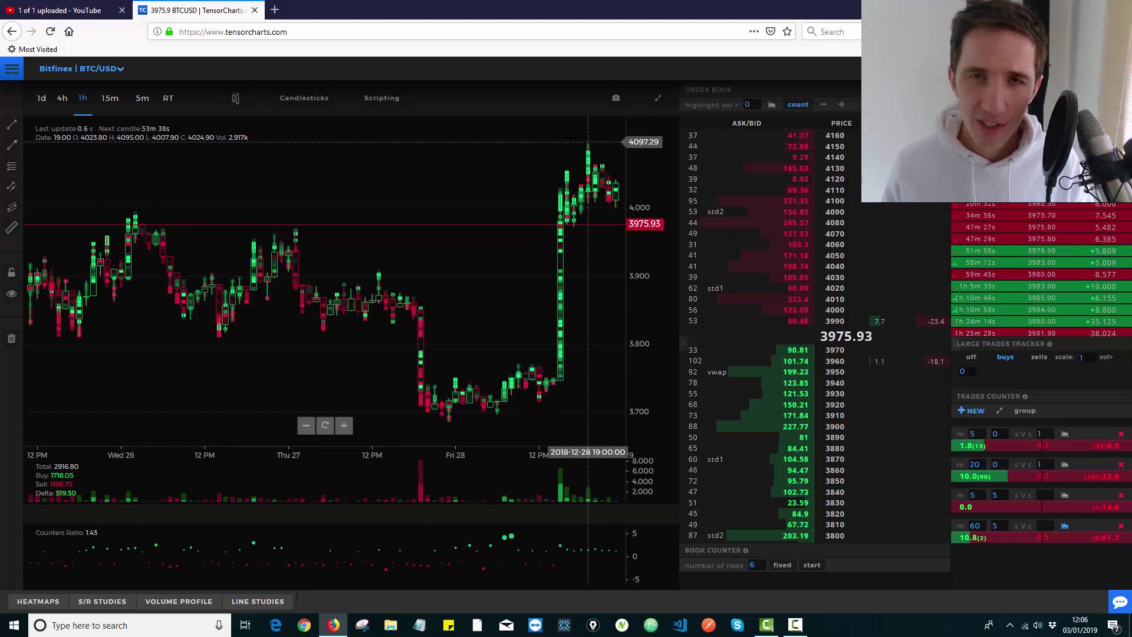
drag(564, 144, 552, 142)
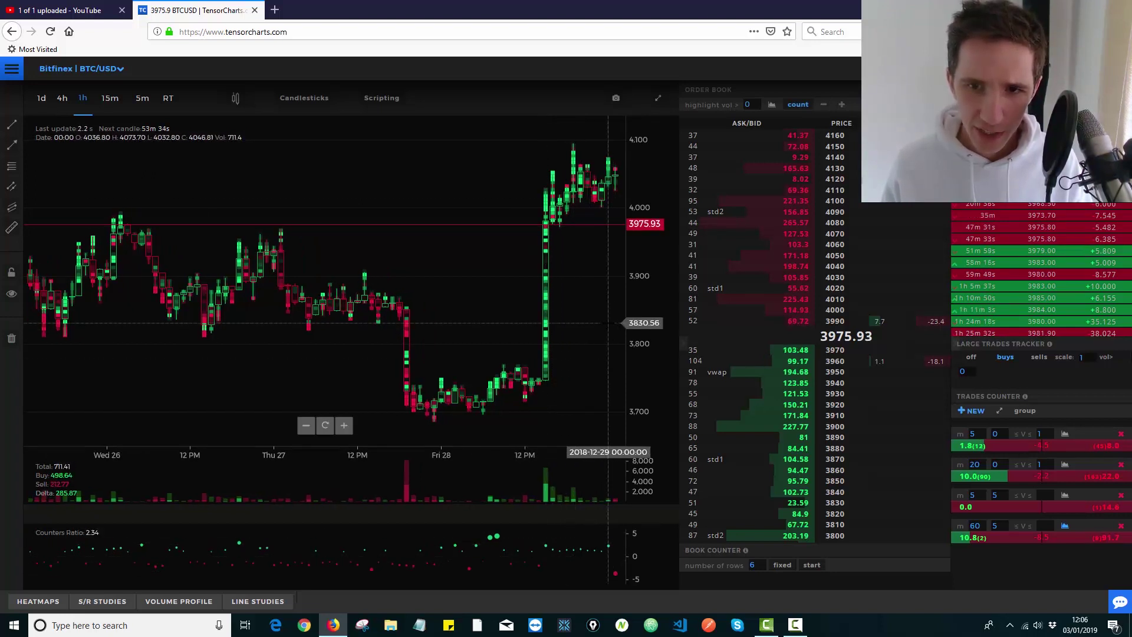
drag(608, 323, 561, 302)
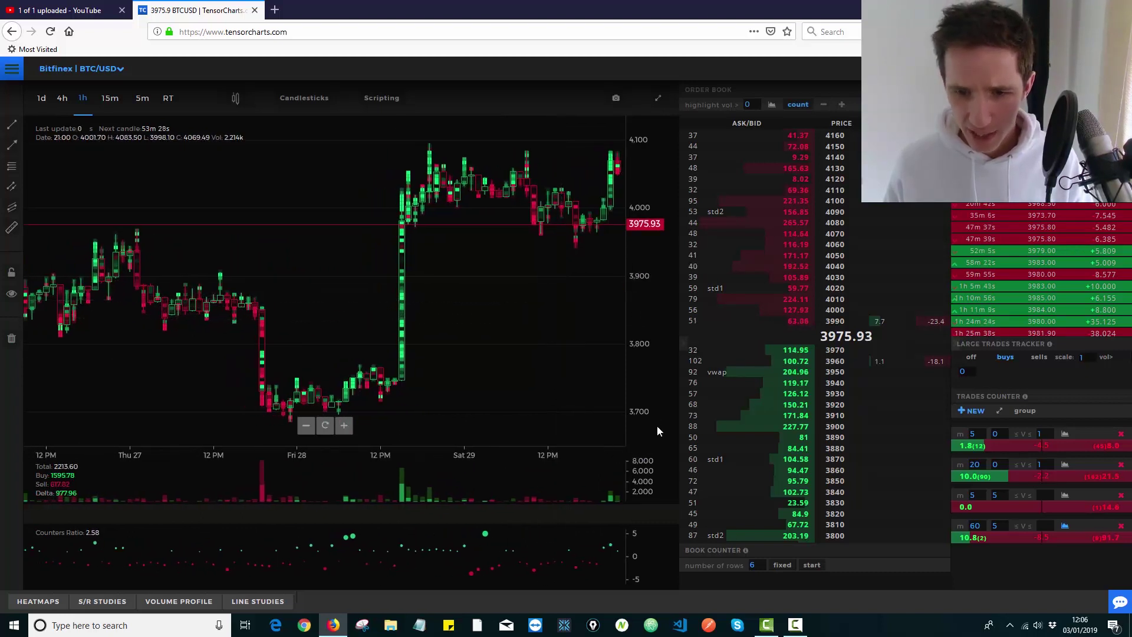
- Pan back through Dec 24–26, Dec 21–23 and Dec 17–19 to Sat 15–Tue 18 December
drag(595, 372, 487, 368)
drag(233, 366, 551, 304)
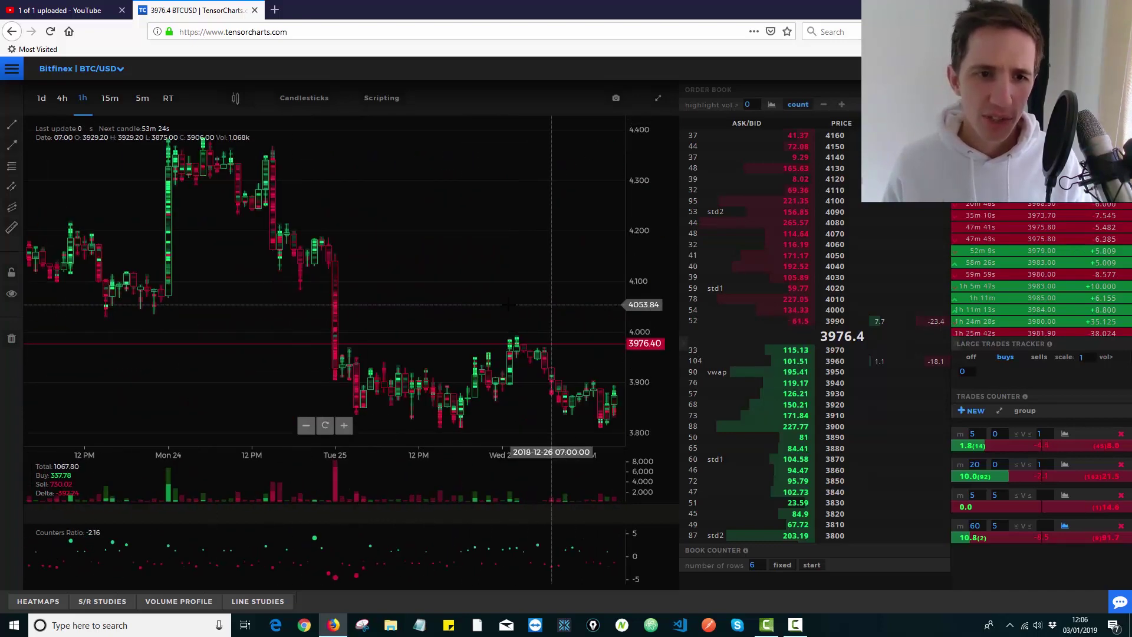
drag(369, 341, 619, 348)
drag(354, 359, 489, 362)
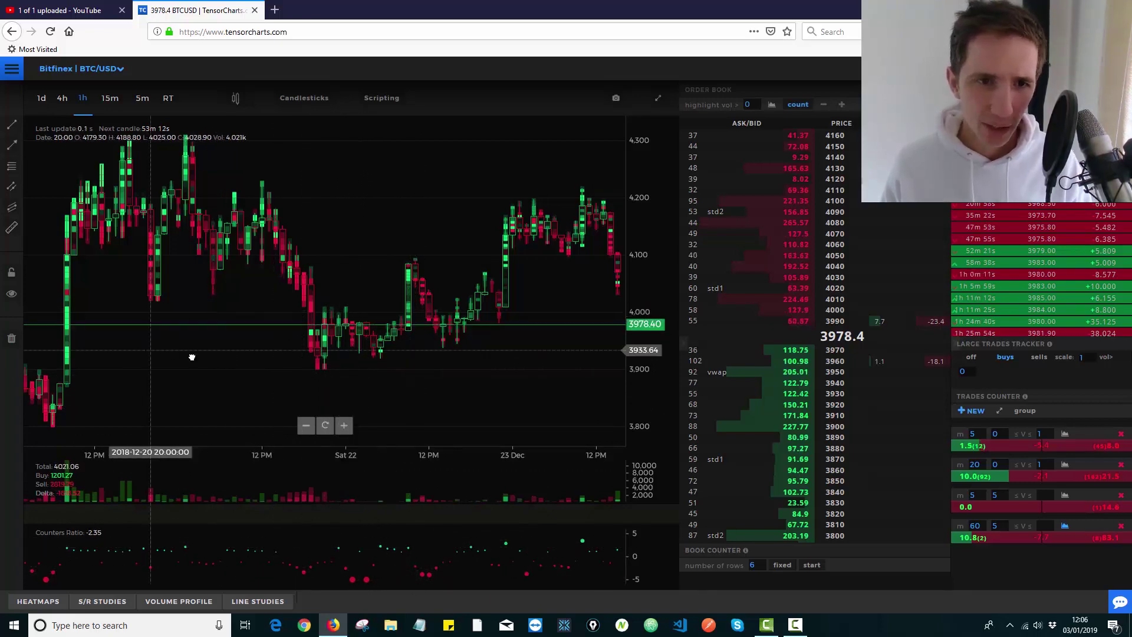
drag(192, 357, 538, 383)
drag(295, 377, 500, 339)
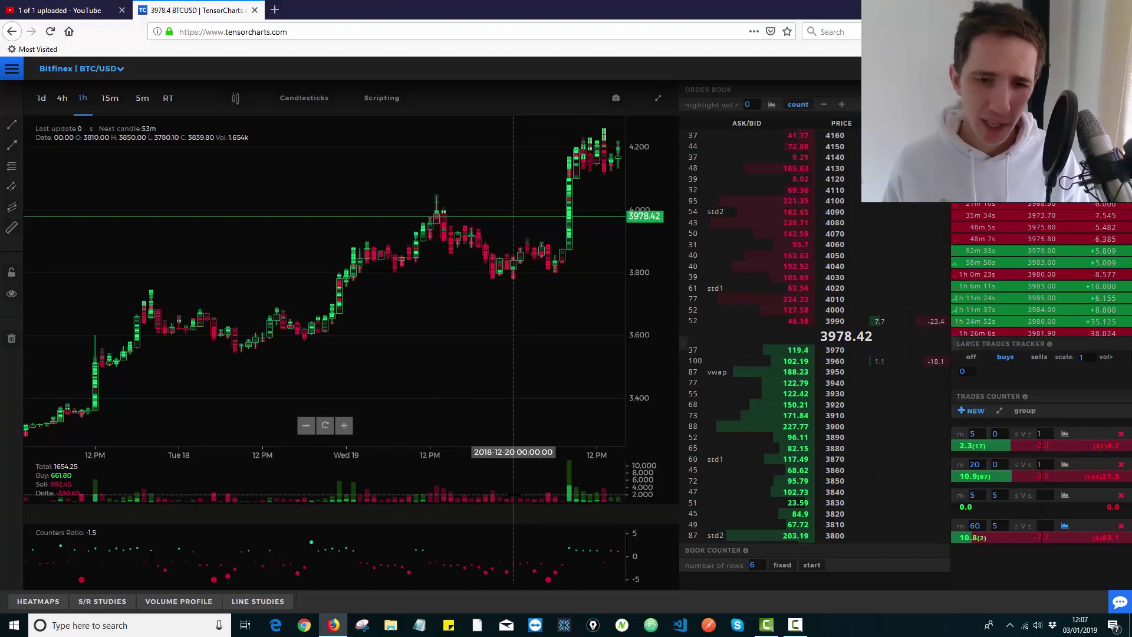
drag(359, 377, 507, 369)
drag(341, 354, 520, 312)
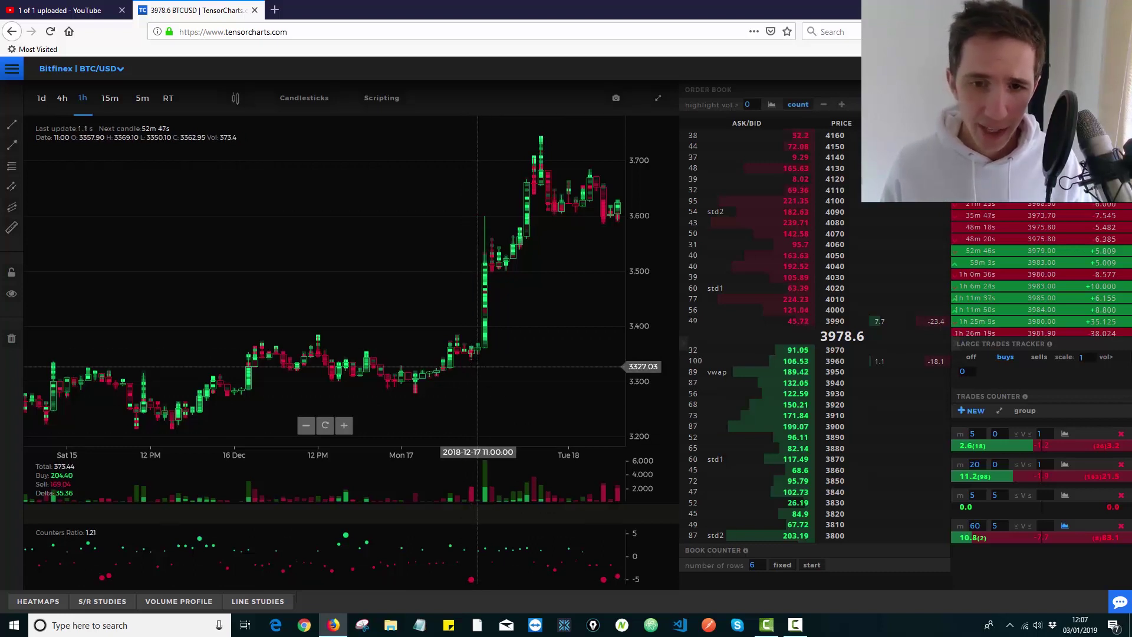
- Zoom in and shift the view onto the start of the Dec 17 11:00 surge
scroll(477, 401, up, 3)
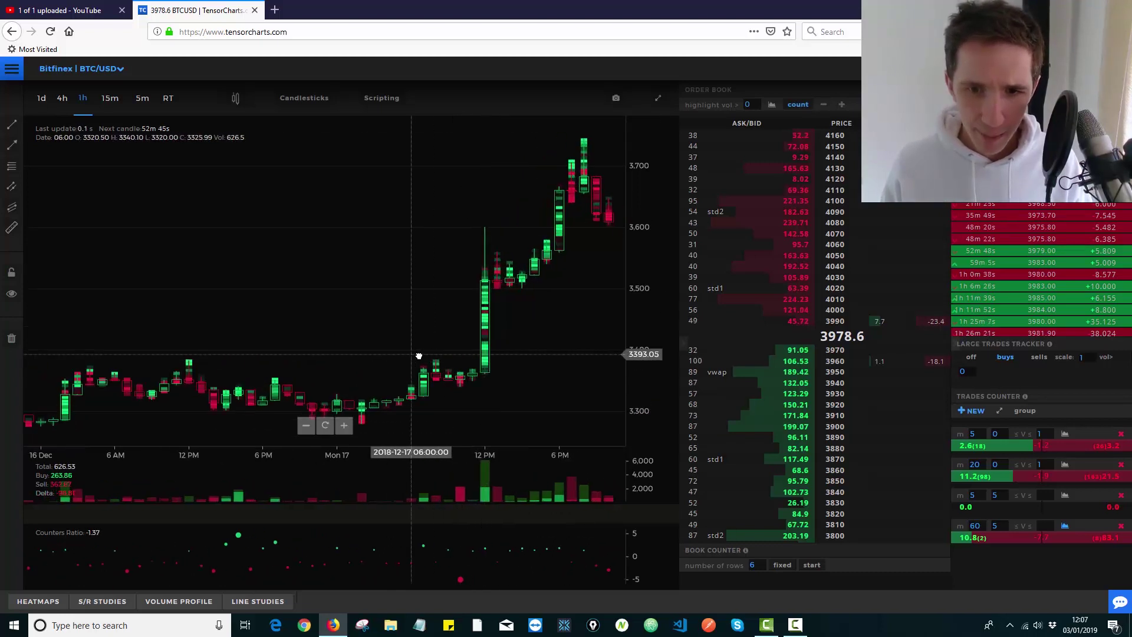
drag(529, 354, 553, 354)
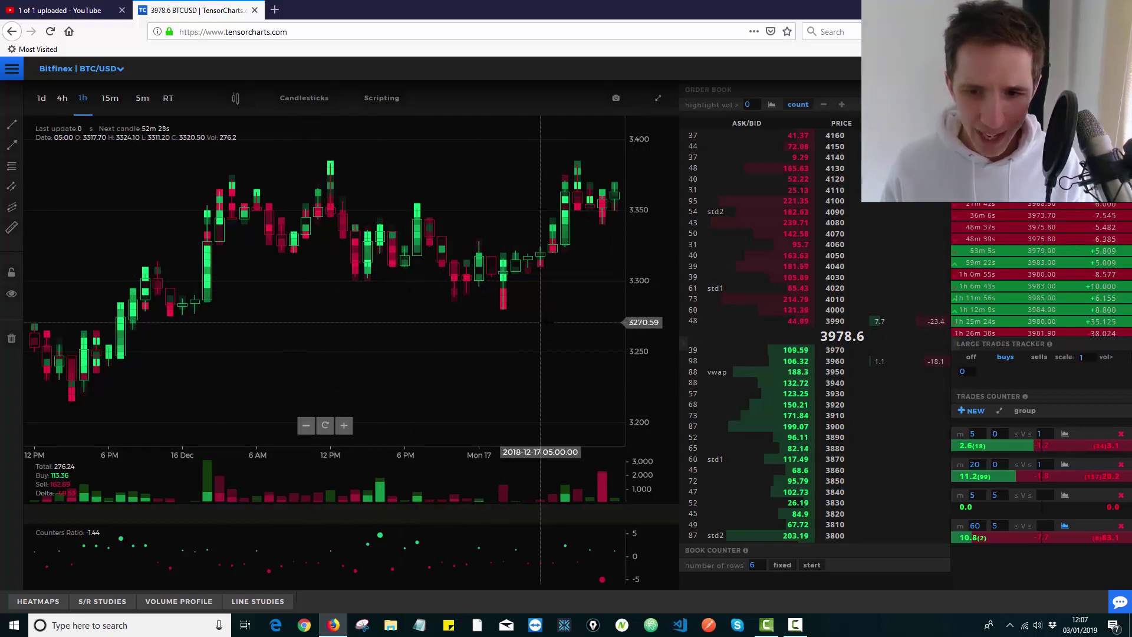
drag(590, 339, 573, 311)
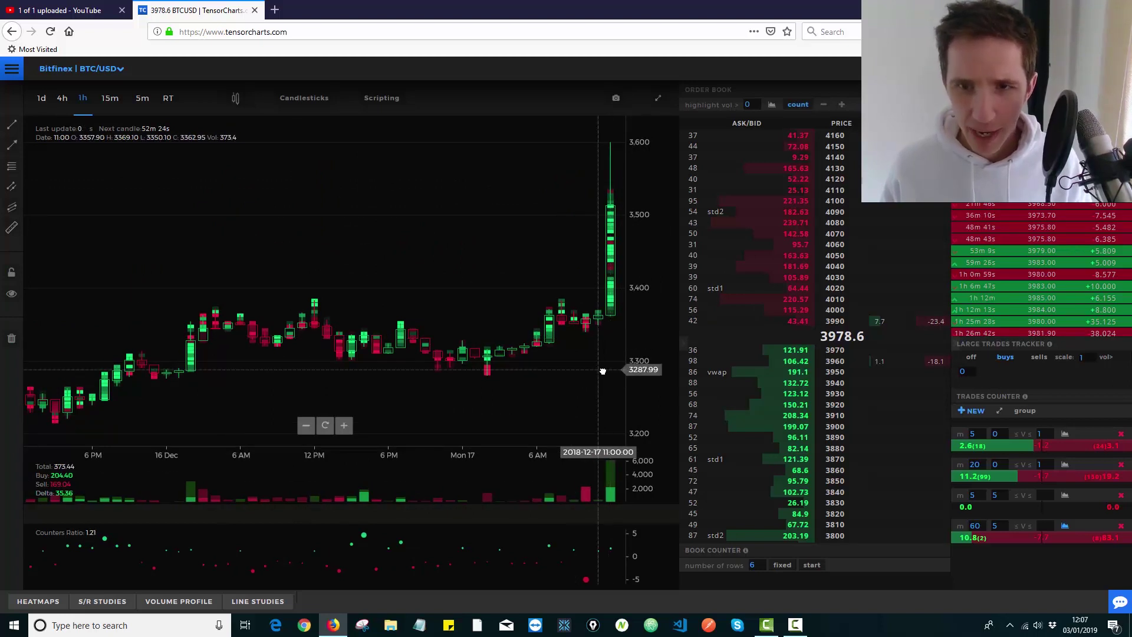
mouse_move(601, 371)
mouse_down()
mouse_move(579, 369)
mouse_move(599, 369)
mouse_up()
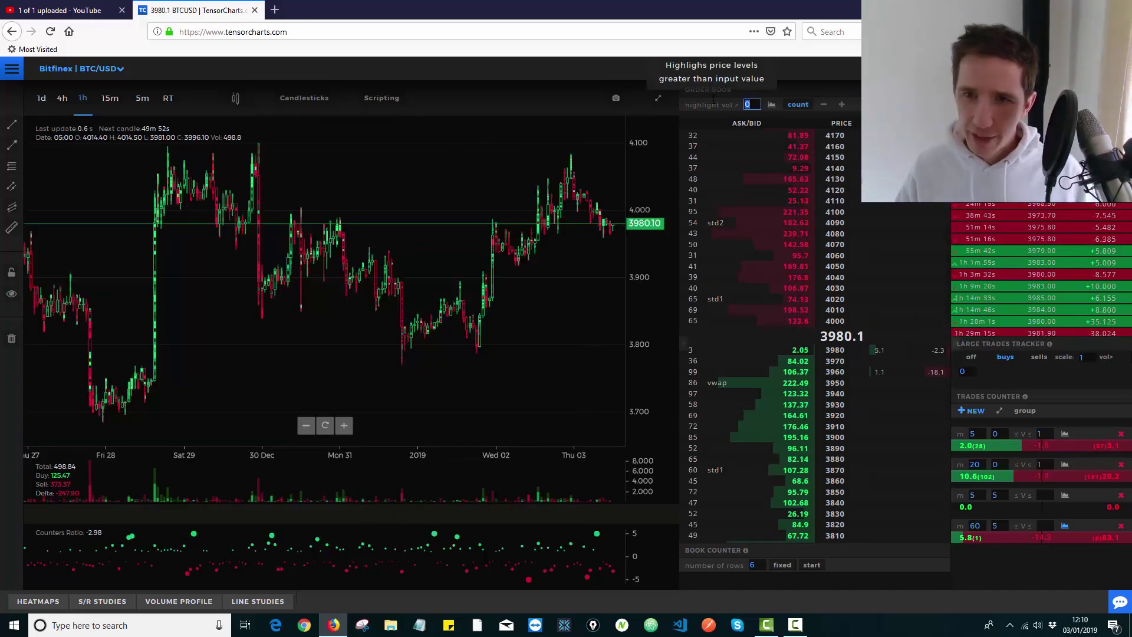
- Set the order book's highlight volume threshold to 150
text(150)
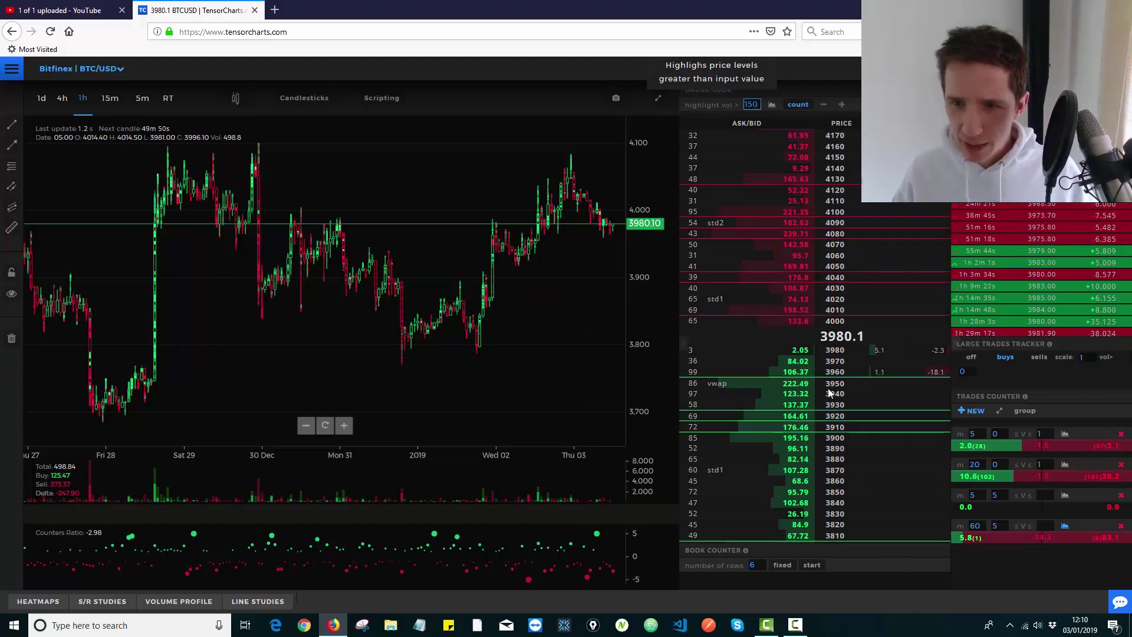